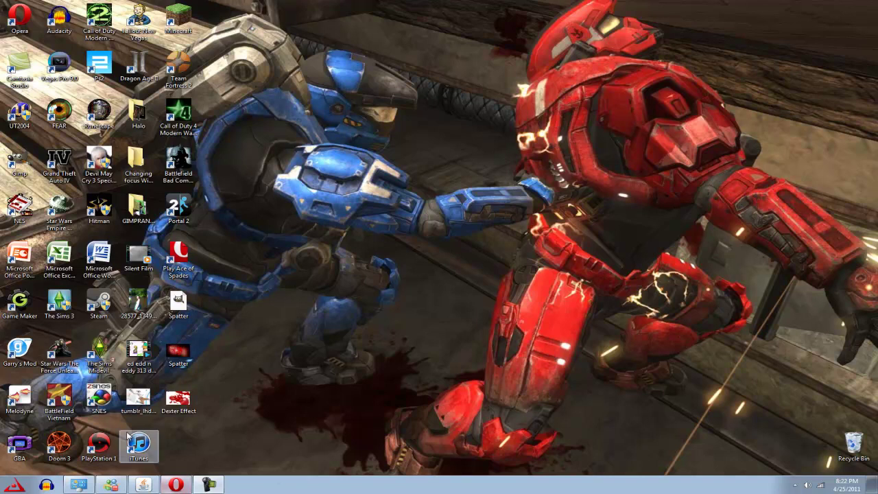
Preview the finished Dexter Effect image from the desktop and close the viewer.
{"action": "right_click", "coordinate": [173, 410]}
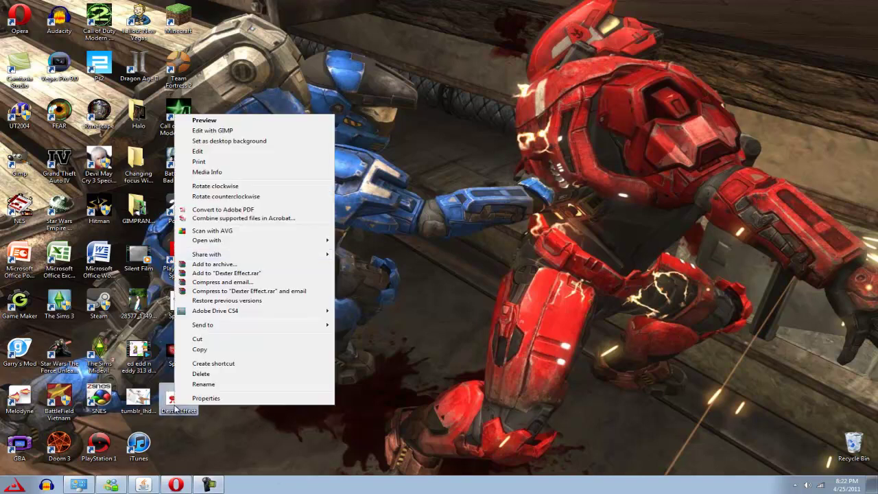
{"action": "left_click", "coordinate": [236, 122]}
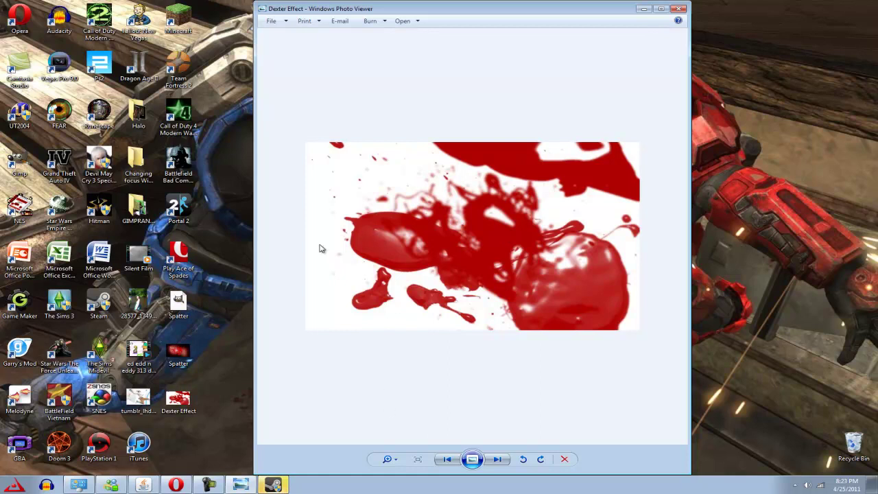
{"action": "left_click", "coordinate": [680, 9]}
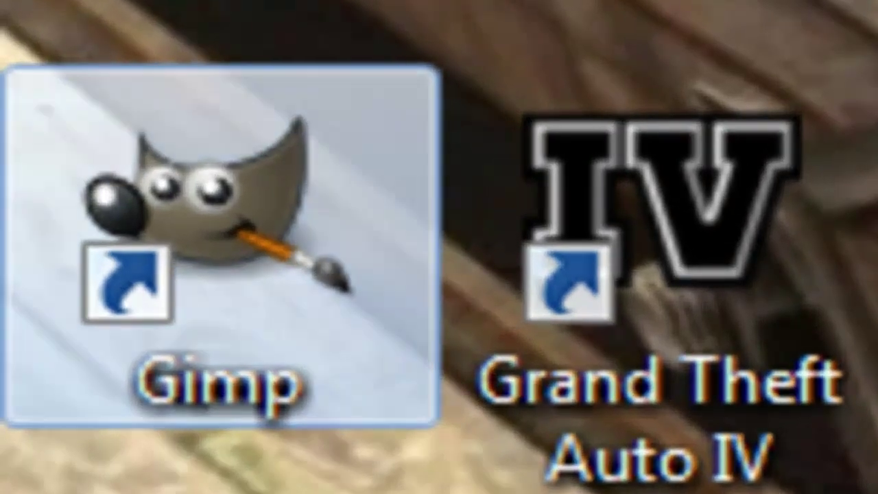
Launch GIMP and create a new blank image 640 pixels wide and 400 pixels high.
{"action": "double_click", "coordinate": [212, 219]}
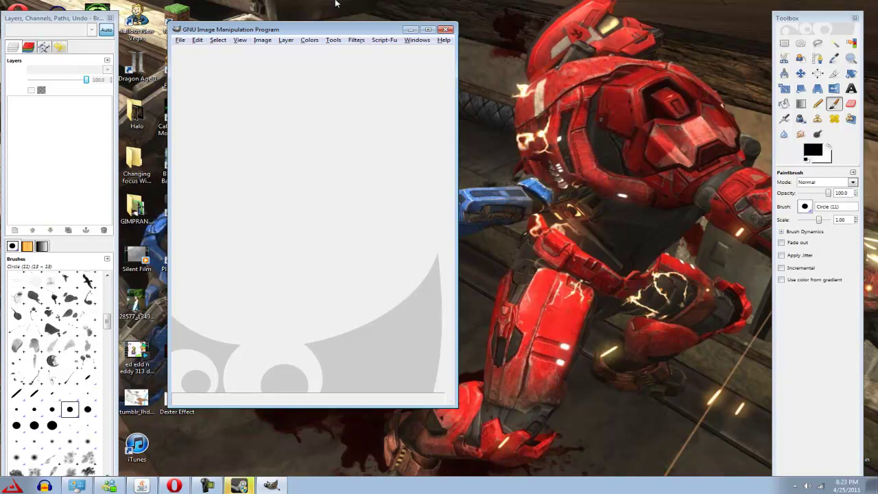
{"action": "left_click_drag", "start_coordinate": [315, 25], "coordinate": [442, 26]}
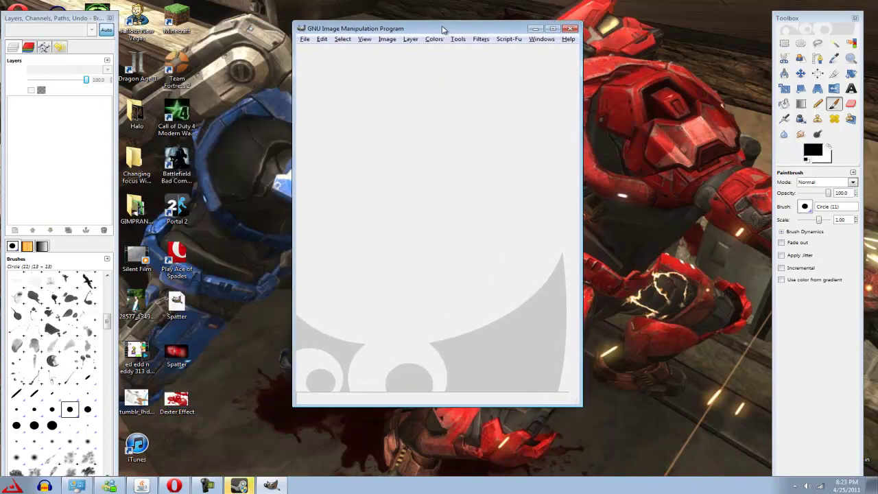
{"action": "left_click", "coordinate": [308, 41]}
{"action": "left_click", "coordinate": [363, 52]}
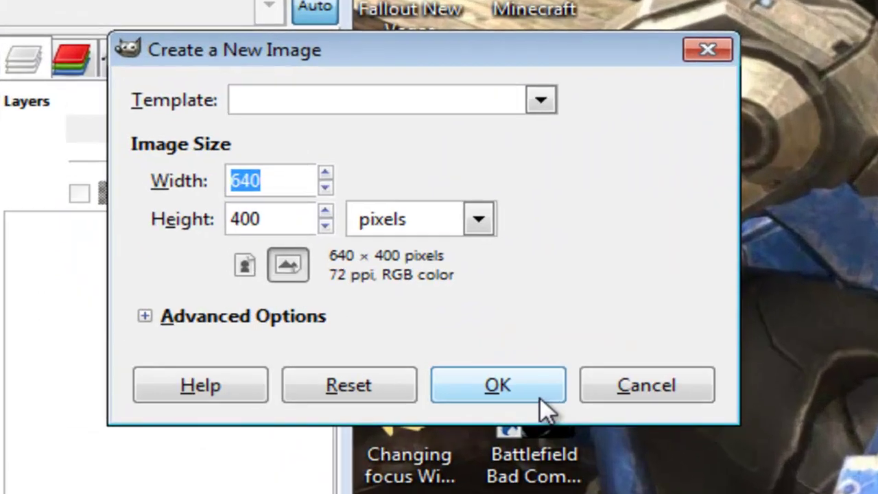
{"action": "left_click", "coordinate": [540, 397]}
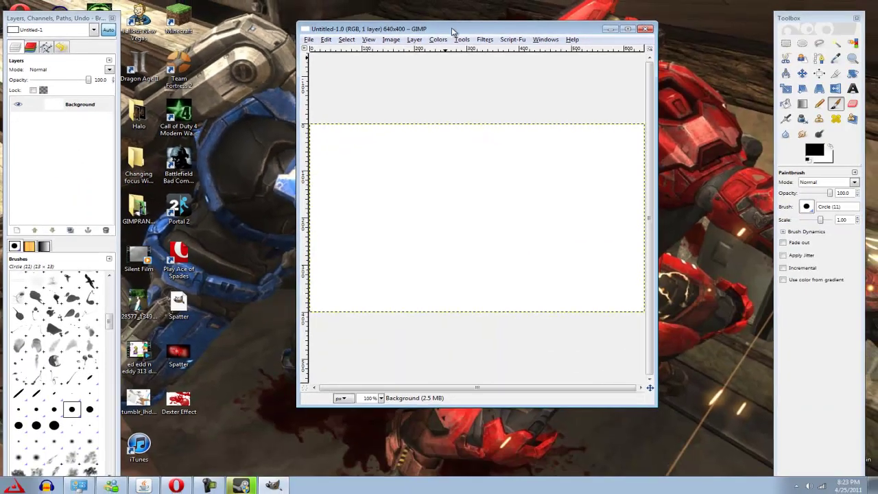
Enlarge the image window and add a 640 × 400 px layer named New Layer with transparency fill.
{"action": "left_click_drag", "start_coordinate": [453, 31], "coordinate": [334, 12]}
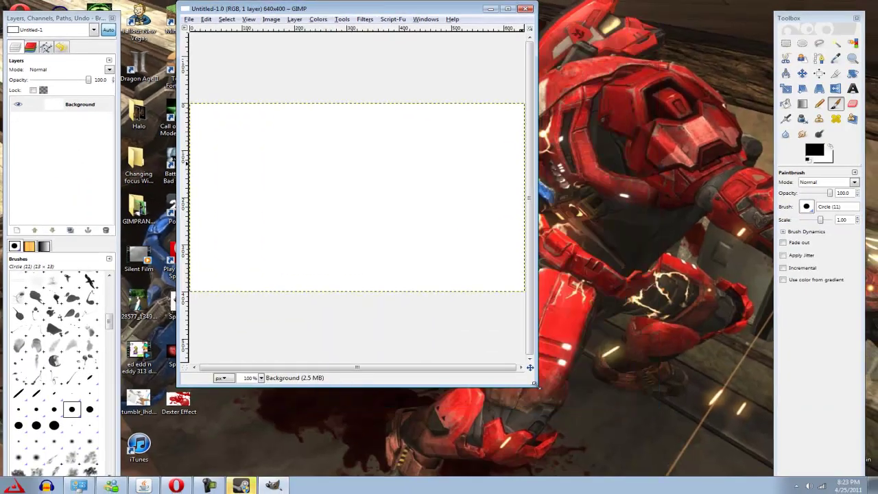
{"action": "left_click_drag", "start_coordinate": [539, 387], "coordinate": [651, 435]}
{"action": "left_click_drag", "start_coordinate": [309, 11], "coordinate": [353, 22]}
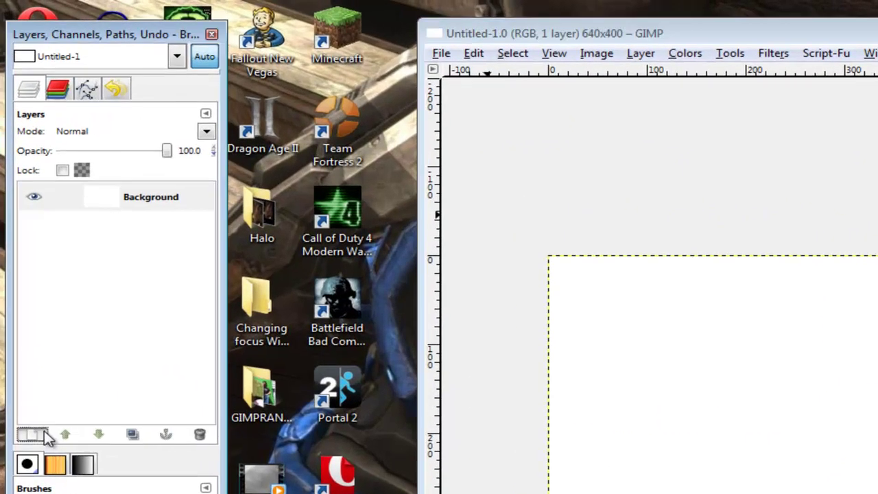
{"action": "left_click", "coordinate": [22, 298]}
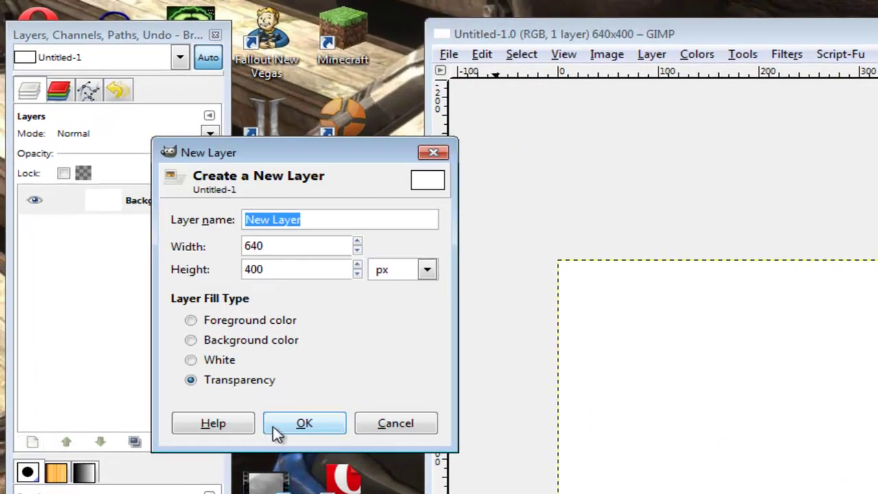
{"action": "left_click", "coordinate": [322, 426]}
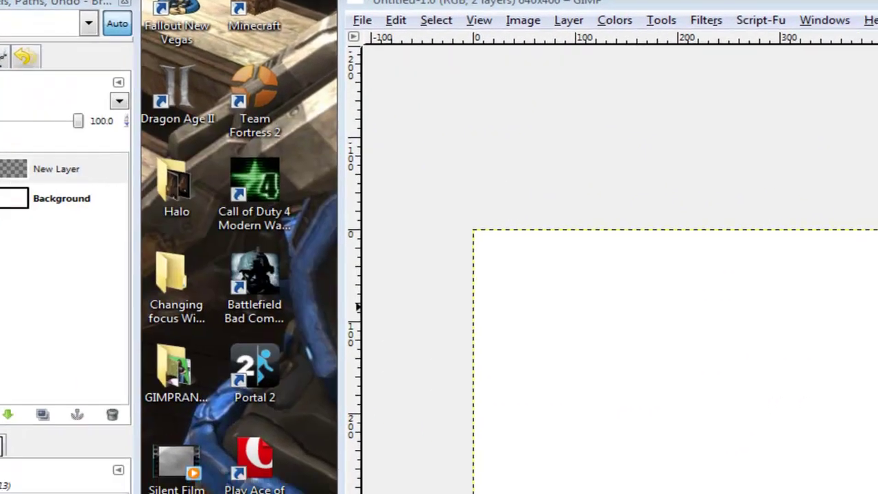
Browse the Paintbrush's brushes as a grid with larger previews and choose a blood splatter brush.
{"action": "left_click", "coordinate": [825, 99]}
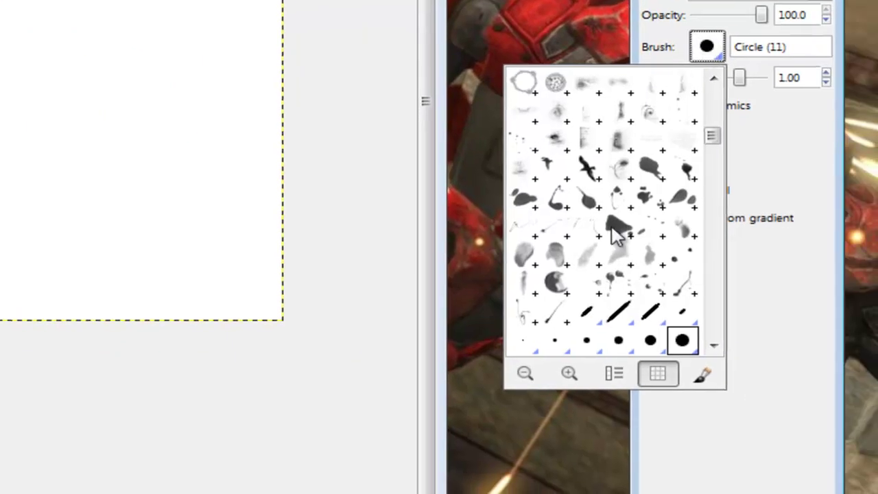
{"action": "scroll", "coordinate": [616, 235], "scroll_direction": "down", "scroll_amount": 10}
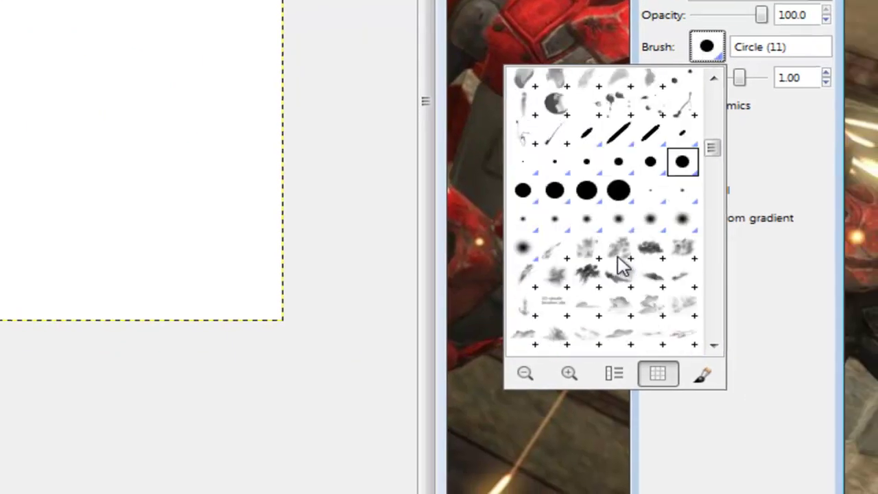
{"action": "left_click", "coordinate": [616, 374]}
{"action": "scroll", "coordinate": [594, 261], "scroll_direction": "down", "scroll_amount": 2}
{"action": "left_click_drag", "start_coordinate": [558, 345], "coordinate": [582, 347]}
{"action": "left_click", "coordinate": [570, 371]}
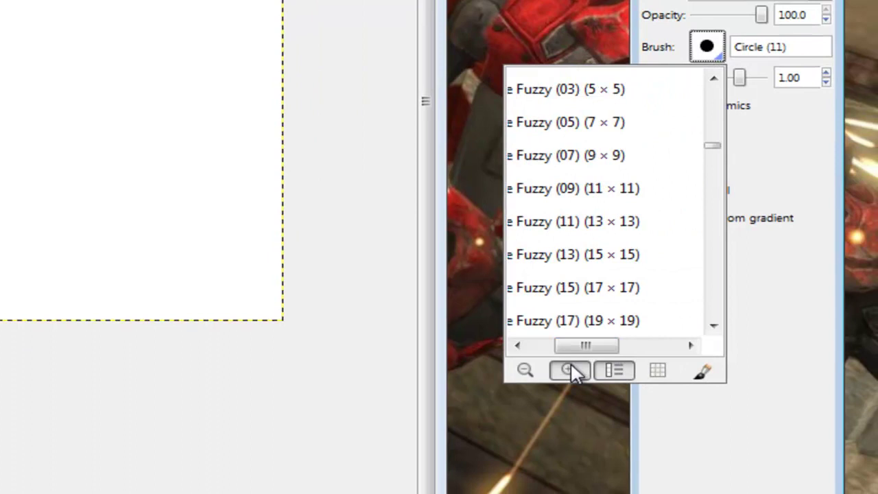
{"action": "left_click", "coordinate": [658, 371]}
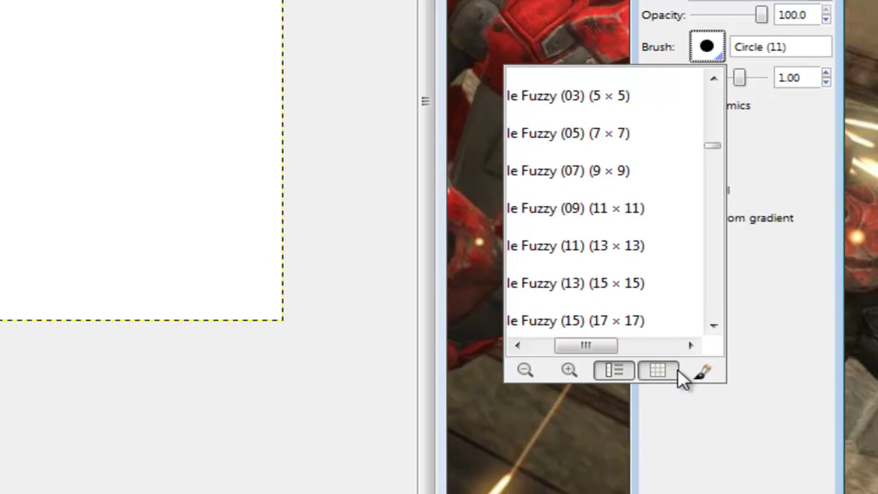
{"action": "left_click", "coordinate": [570, 373]}
{"action": "scroll", "coordinate": [584, 304], "scroll_direction": "down", "scroll_amount": 3}
{"action": "scroll", "coordinate": [584, 305], "scroll_direction": "up", "scroll_amount": 3}
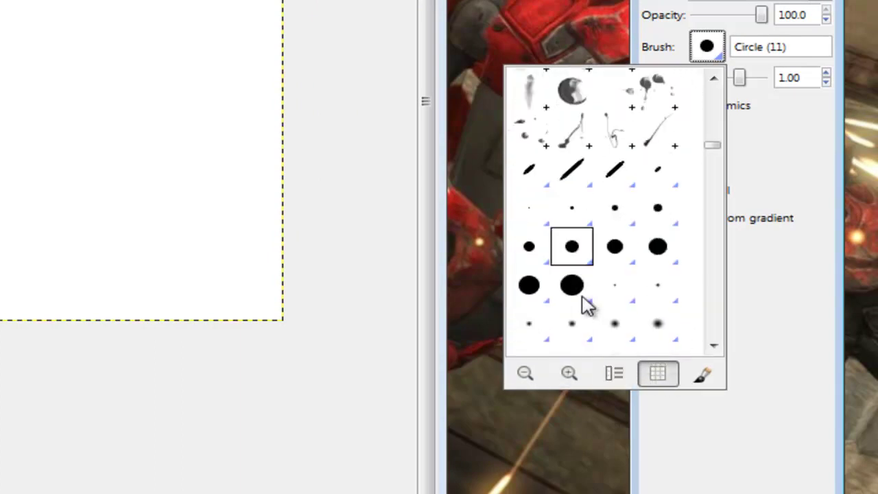
{"action": "scroll", "coordinate": [584, 305], "scroll_direction": "down", "scroll_amount": 8}
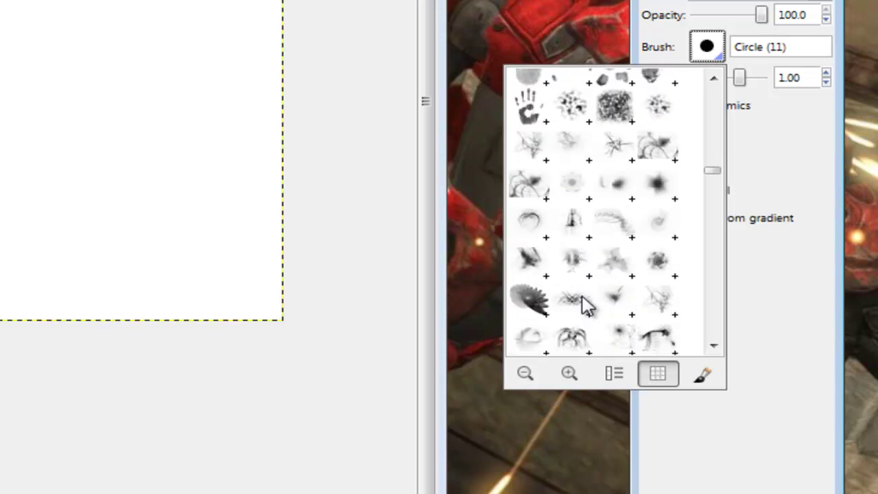
{"action": "scroll", "coordinate": [584, 305], "scroll_direction": "down", "scroll_amount": 10}
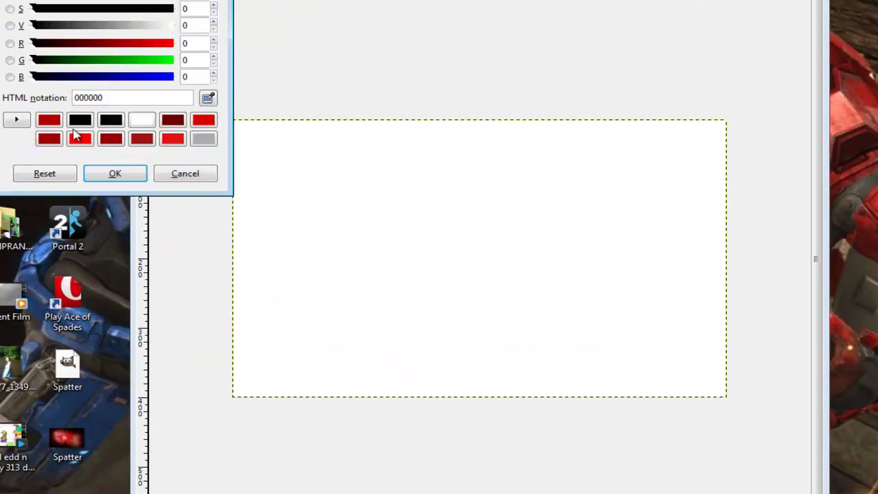
Set the foreground colour to red and stamp one blood splatter in the middle of the canvas.
{"action": "left_click", "coordinate": [79, 138]}
{"action": "left_click", "coordinate": [114, 174]}
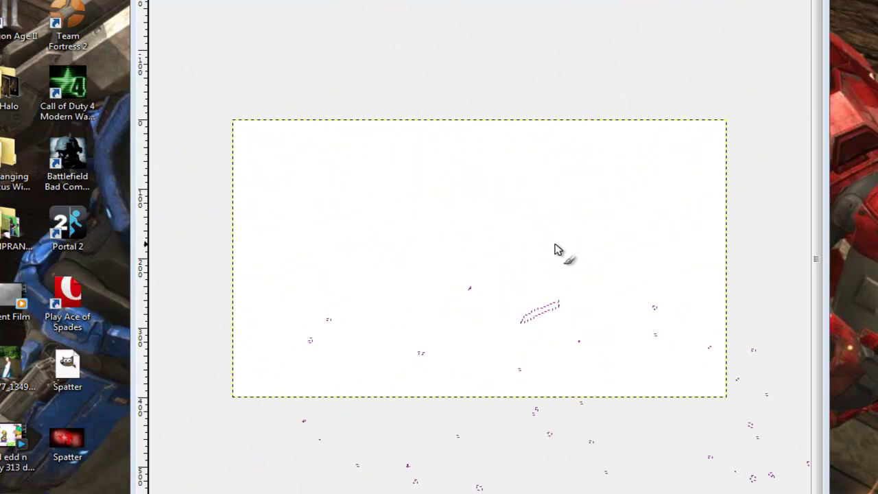
{"action": "left_click", "coordinate": [507, 268]}
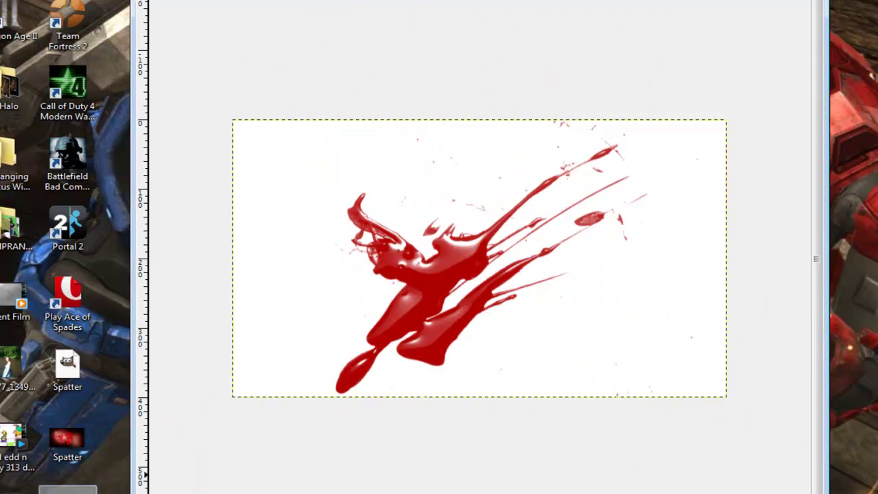
Add a second 640 × 400 px layer and stamp a glossy blood splatter on it in the canvas's upper-left area.
{"action": "key", "text": "shift+ctrl+n"}
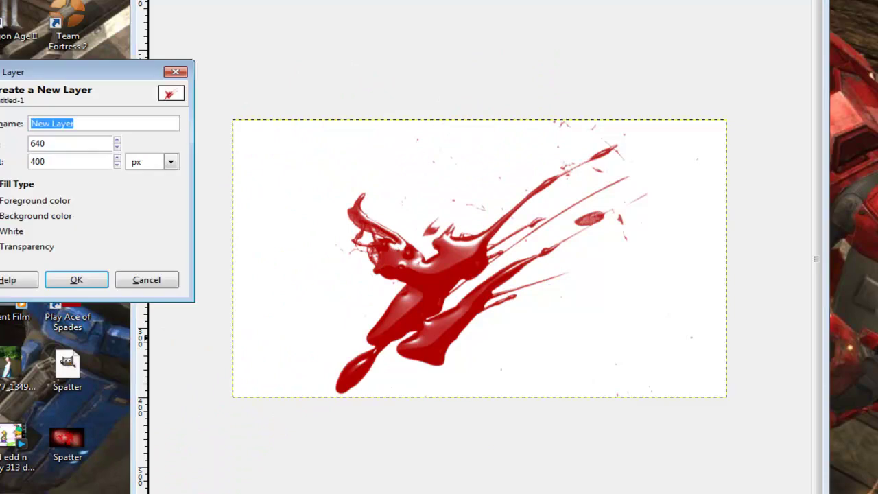
{"action": "left_click", "coordinate": [89, 279]}
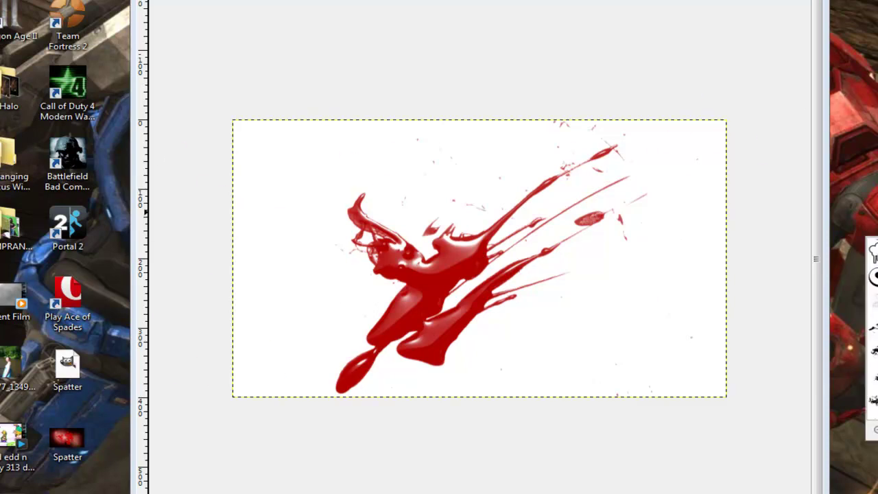
{"action": "left_click", "coordinate": [425, 206]}
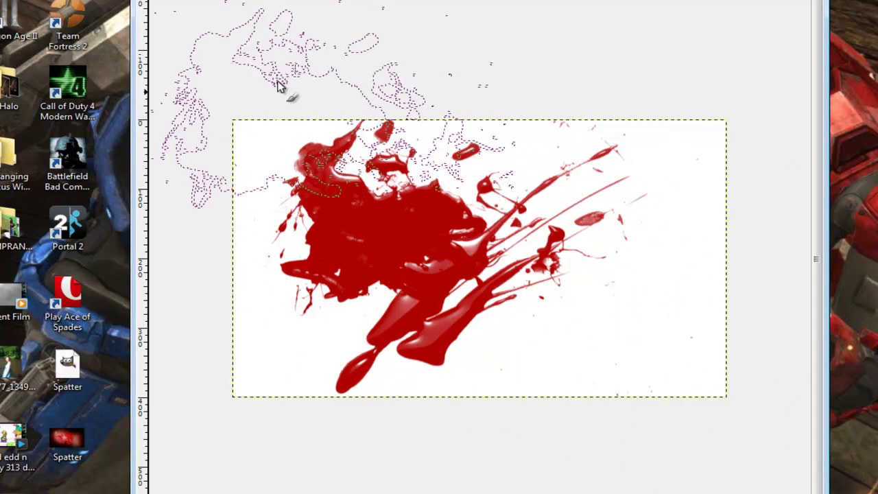
Apply a Gaussian Blur with the RLE method to the splatter on New Layer#1, increasing the horizontal and vertical blur radii equally.
{"action": "left_click", "coordinate": [437, 28]}
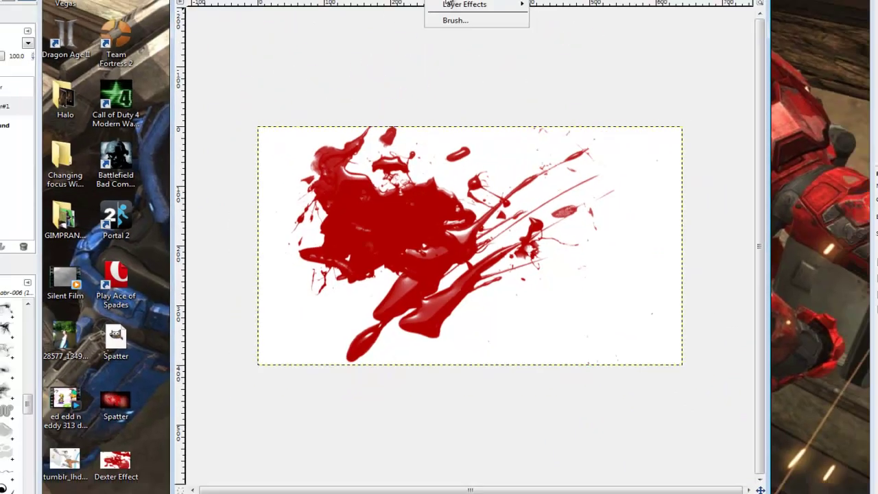
{"action": "mouse_move", "coordinate": [410, 31]}
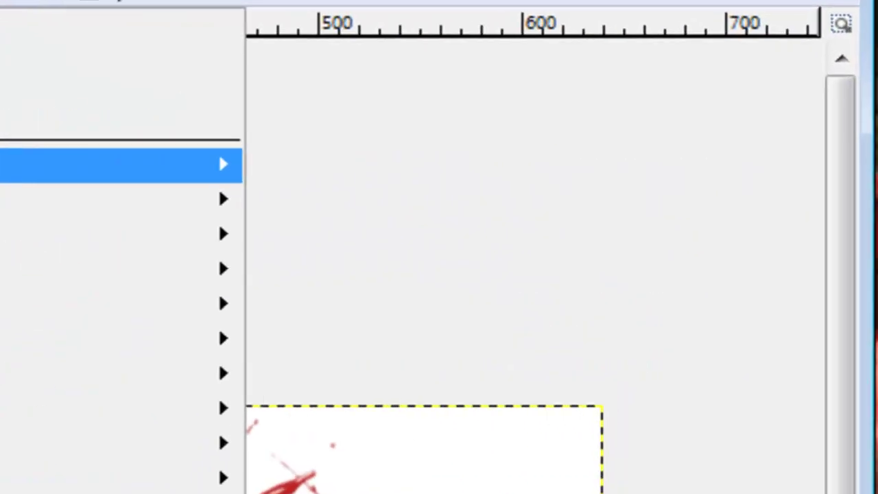
{"action": "mouse_move", "coordinate": [206, 165]}
{"action": "left_click", "coordinate": [505, 201]}
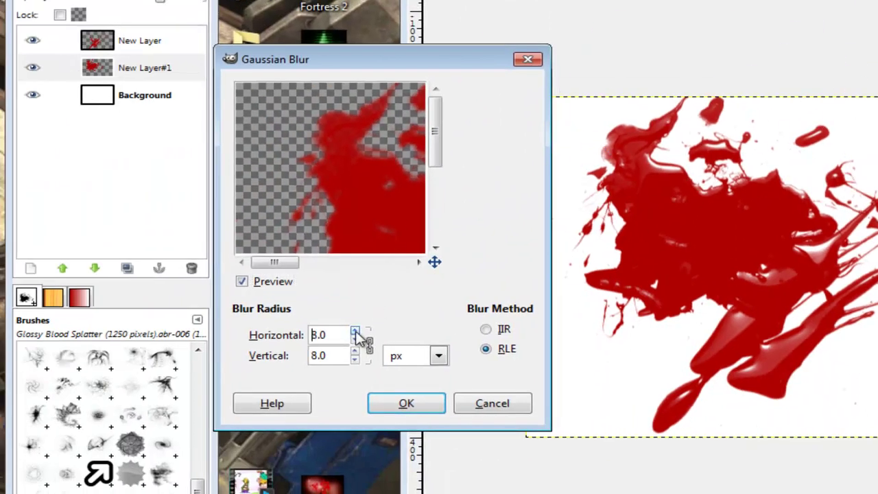
{"action": "left_click", "coordinate": [355, 332]}
{"action": "left_click", "coordinate": [356, 332]}
{"action": "left_click", "coordinate": [407, 403]}
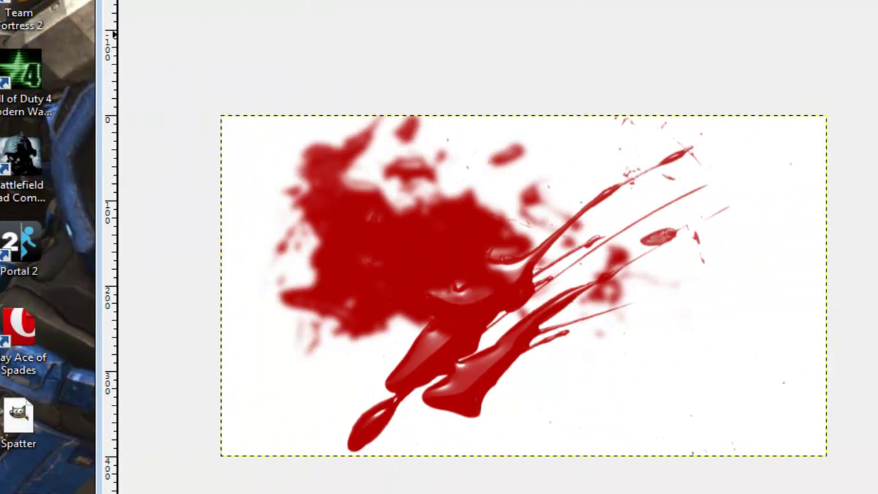
Move the sharp splatter toward the canvas's right side, hiding and reshowing the blurred New Layer#1 to compare the two.
{"action": "left_click_drag", "start_coordinate": [486, 353], "coordinate": [562, 332]}
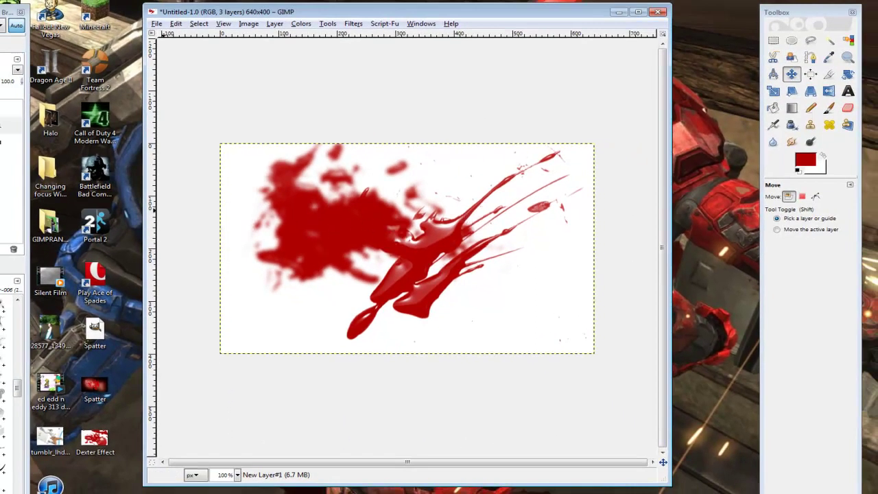
{"action": "left_click", "coordinate": [17, 105]}
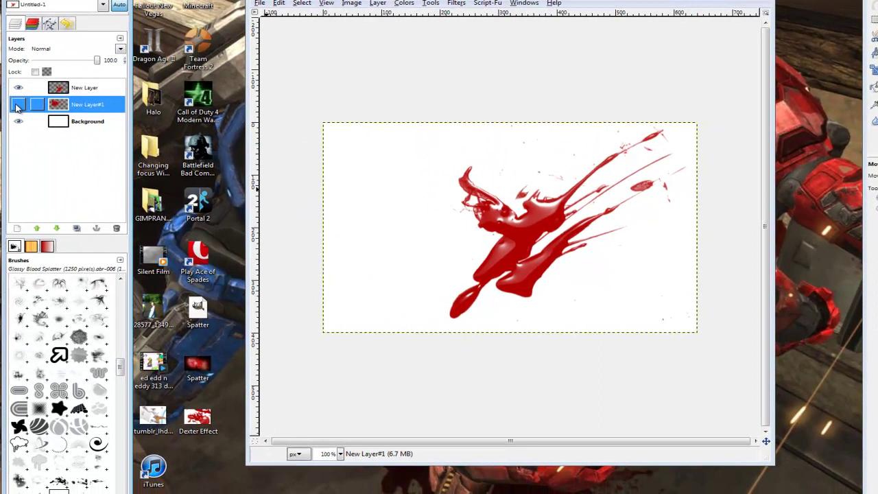
{"action": "left_click", "coordinate": [17, 104]}
{"action": "left_click", "coordinate": [17, 105]}
{"action": "left_click", "coordinate": [18, 105]}
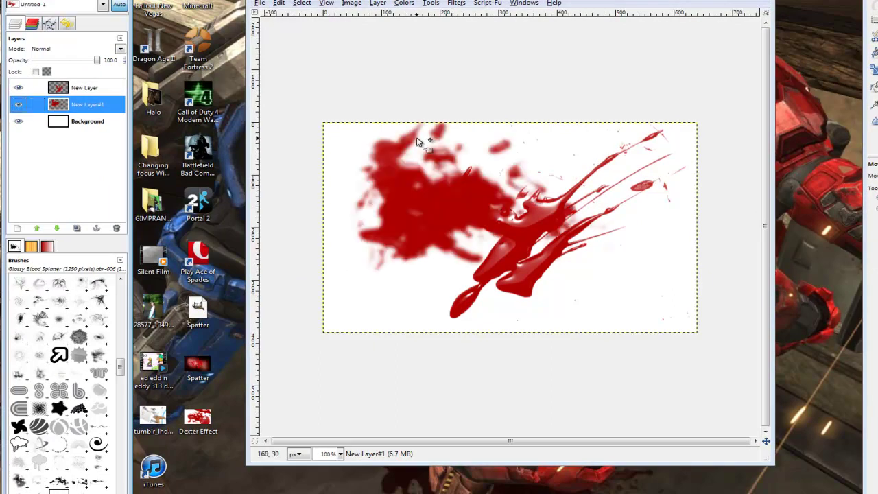
{"action": "left_click_drag", "start_coordinate": [528, 234], "coordinate": [549, 245]}
{"action": "left_click", "coordinate": [549, 246]}
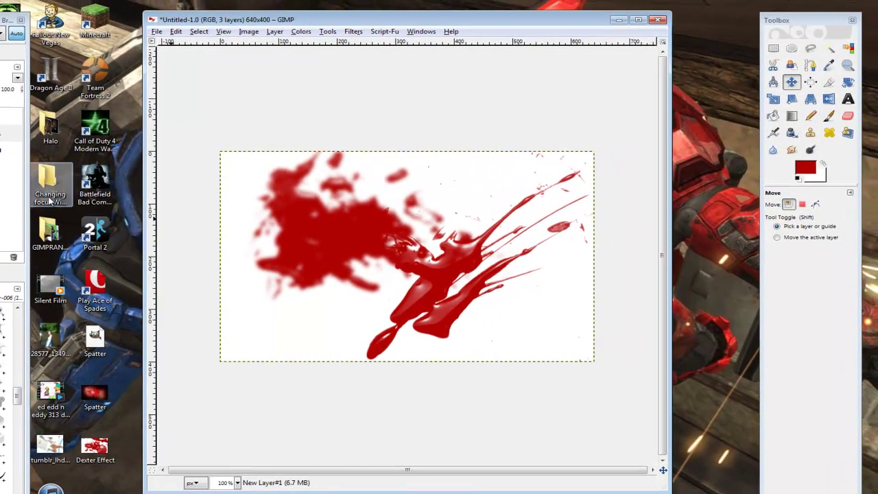
Add another transparent layer directly above New Layer#1 and make it the active layer.
{"action": "left_click", "coordinate": [19, 257]}
{"action": "left_click", "coordinate": [7, 183]}
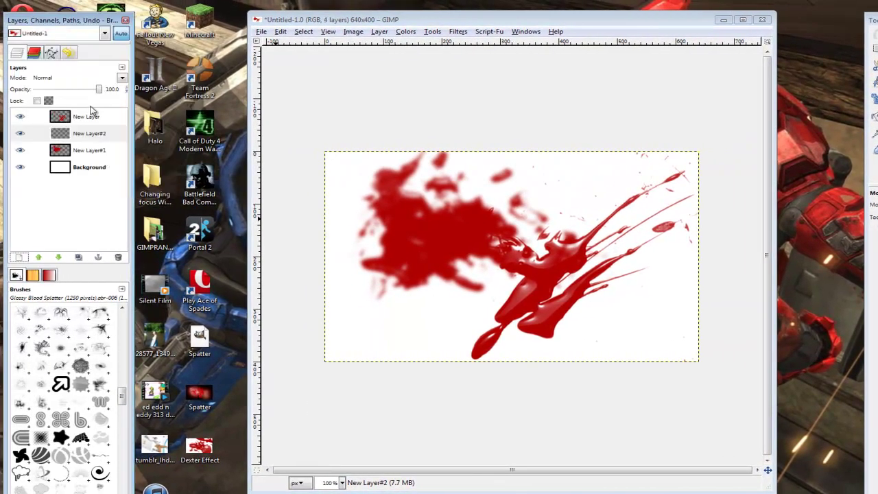
{"action": "left_click", "coordinate": [93, 134]}
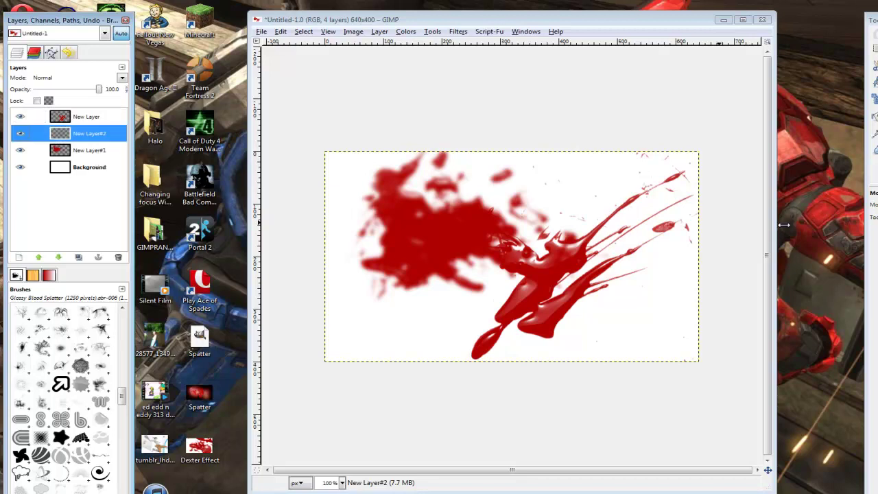
Stamp the Glossy Blood Splatter abr-010 brush at scale 0.20 with the Paintbrush on New Layer#2, in the canvas's upper-right area.
{"action": "key", "text": "p"}
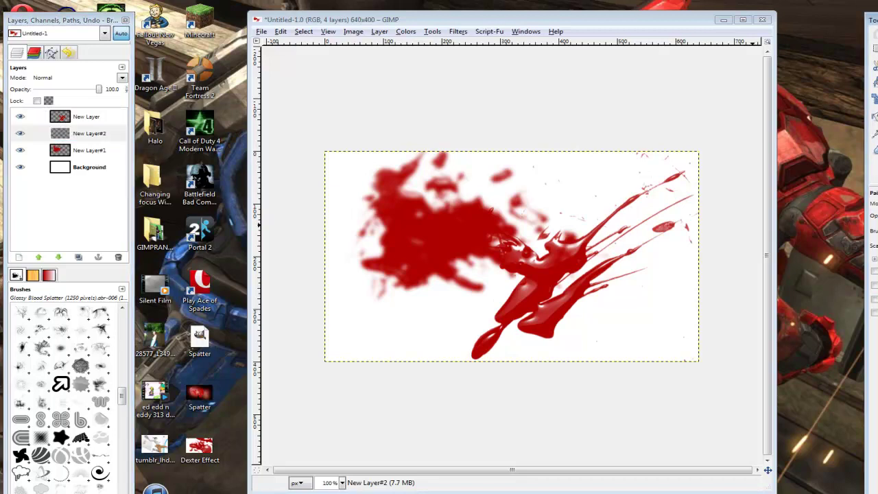
{"action": "left_click", "coordinate": [785, 96]}
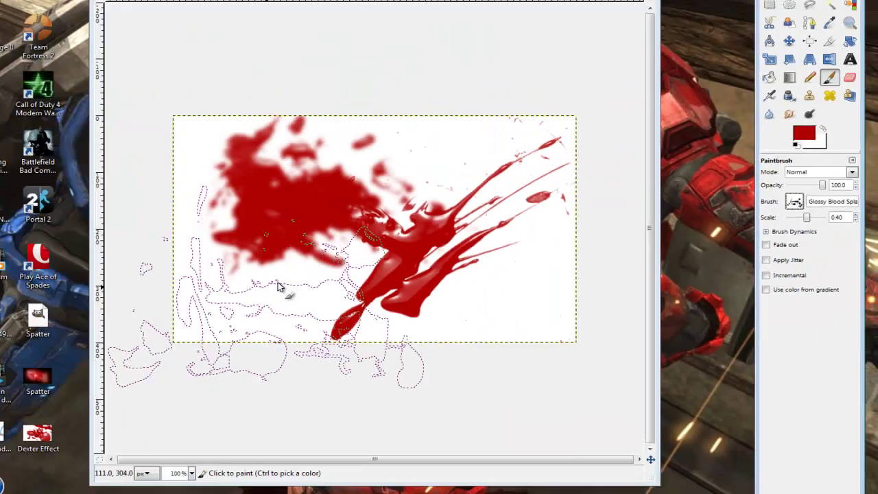
{"action": "key", "text": "bracketleft"}
{"action": "key", "text": "bracketleft"}
{"action": "key", "text": "bracketleft"}
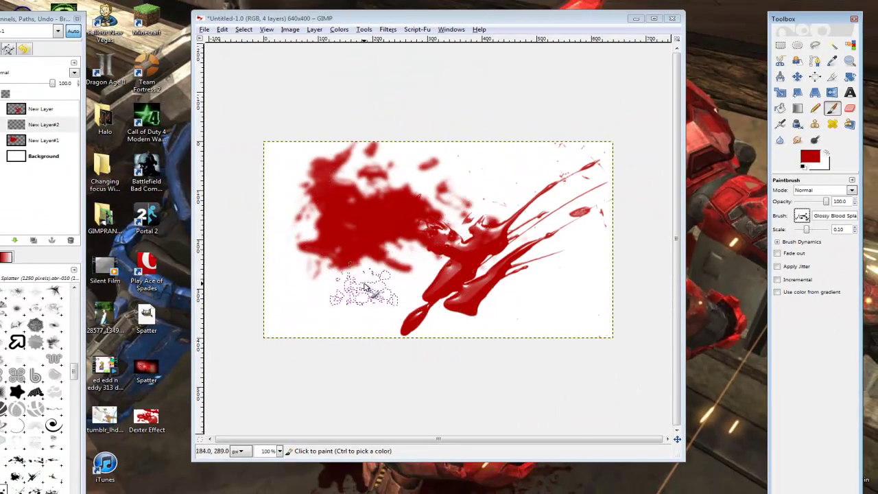
{"action": "key", "text": "bracketright"}
{"action": "left_click", "coordinate": [498, 172]}
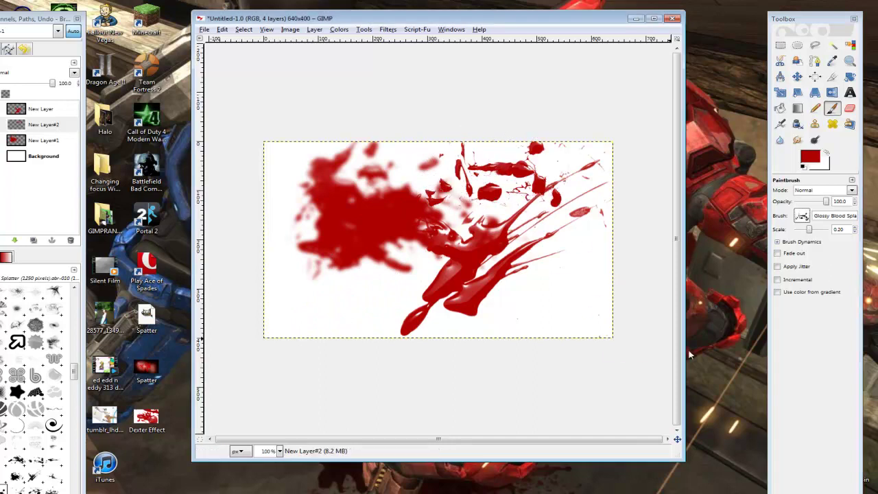
Apply an RLE Gaussian Blur to the small splatter on New Layer#2, lowering the horizontal and vertical blur radii equally for a lighter blur.
{"action": "left_click", "coordinate": [48, 124]}
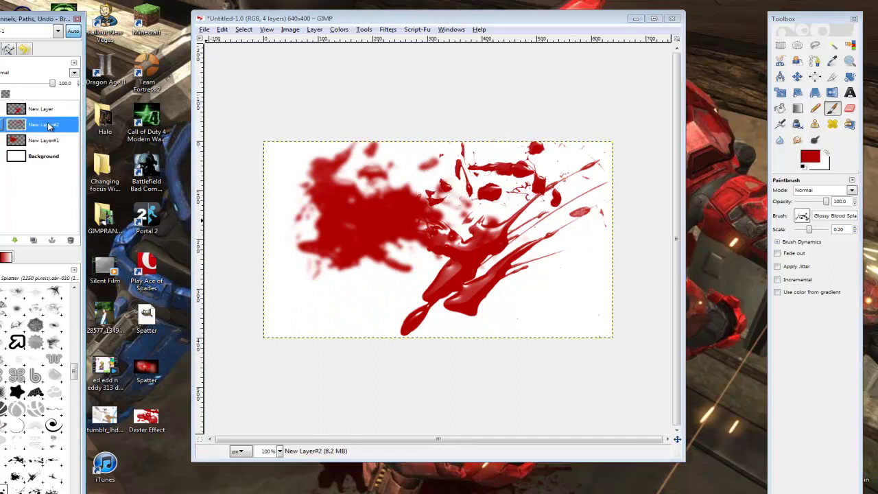
{"action": "left_click", "coordinate": [388, 29]}
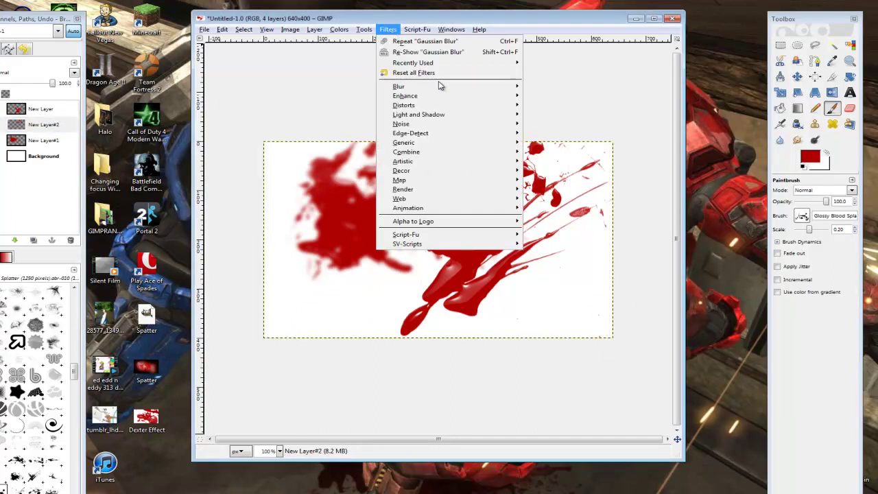
{"action": "mouse_move", "coordinate": [443, 87]}
{"action": "left_click", "coordinate": [877, 164]}
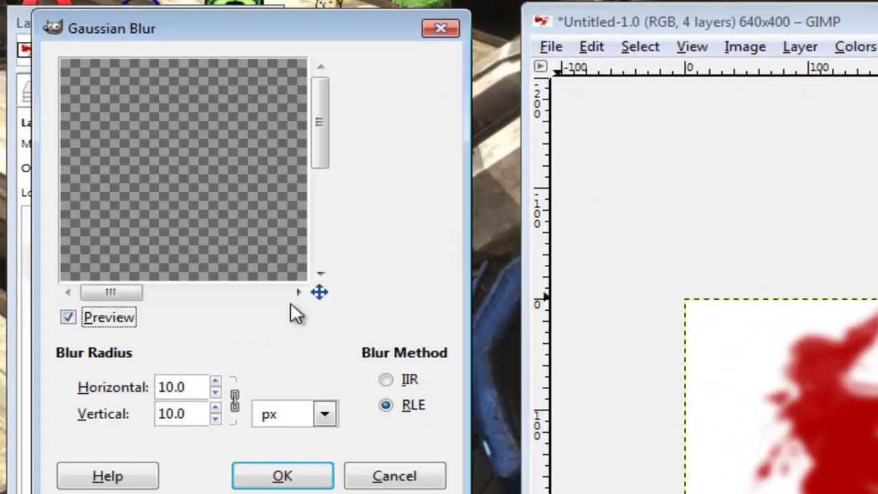
{"action": "left_click_drag", "start_coordinate": [319, 295], "coordinate": [386, 291]}
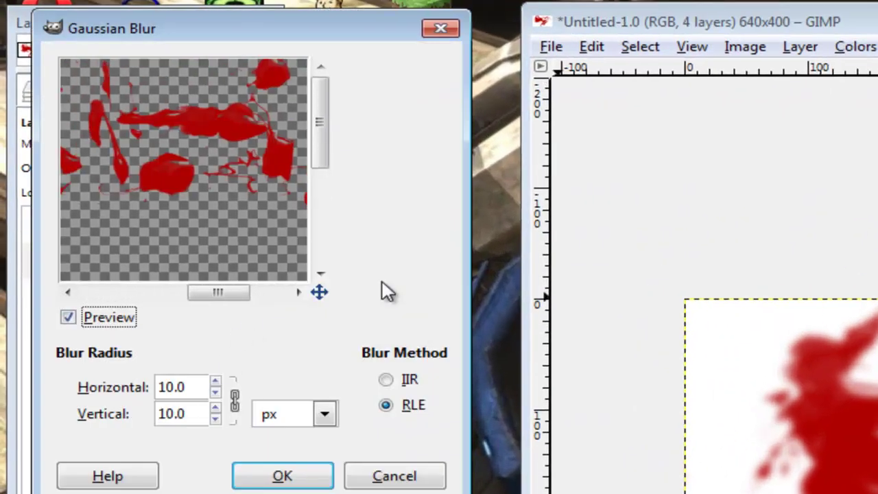
{"action": "left_click", "coordinate": [211, 420]}
{"action": "left_click", "coordinate": [211, 420]}
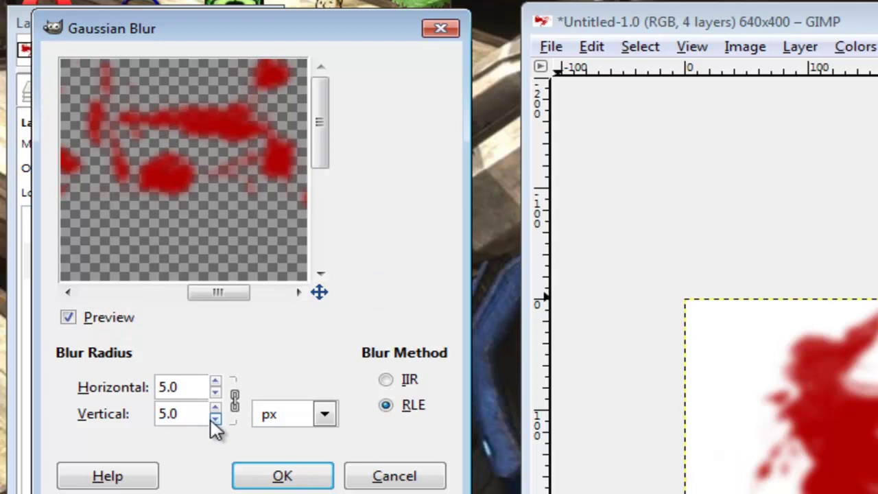
{"action": "left_click", "coordinate": [215, 420]}
{"action": "left_click", "coordinate": [216, 420]}
{"action": "left_click", "coordinate": [274, 476]}
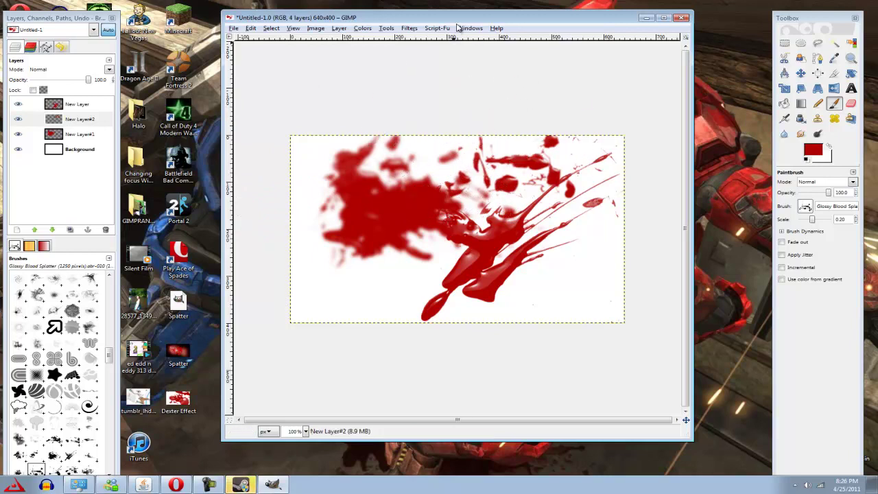
{"action": "mouse_move", "coordinate": [460, 19]}
{"action": "left_mouse_down"}
{"action": "mouse_move", "coordinate": [543, 25]}
{"action": "mouse_move", "coordinate": [435, 91]}
{"action": "mouse_move", "coordinate": [444, 25]}
{"action": "mouse_move", "coordinate": [454, 33]}
{"action": "left_mouse_up"}
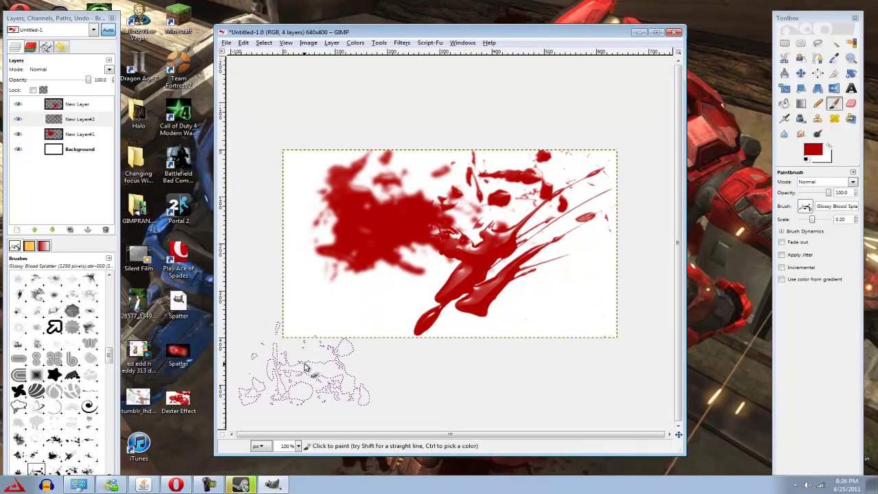
{"action": "right_click", "coordinate": [305, 367]}
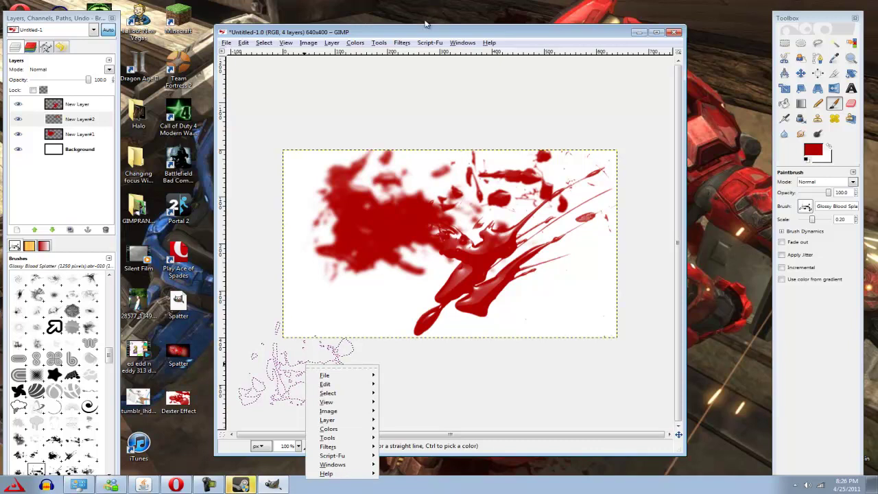
{"action": "left_click", "coordinate": [424, 30]}
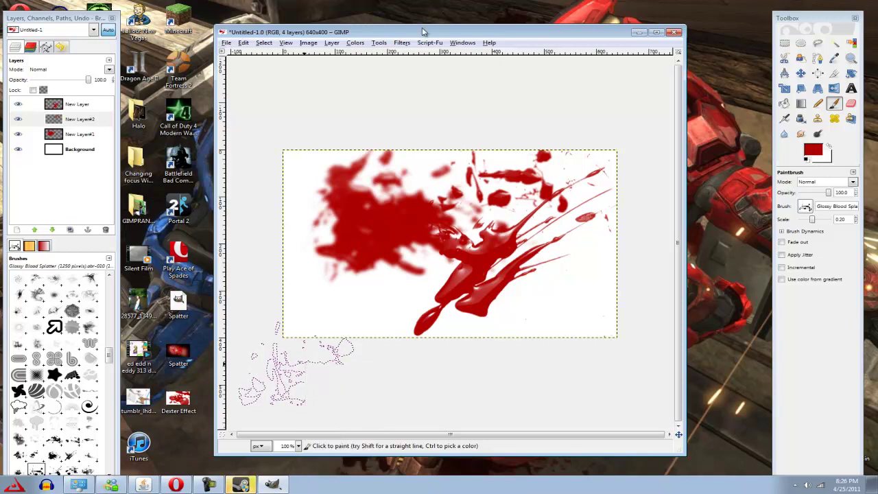